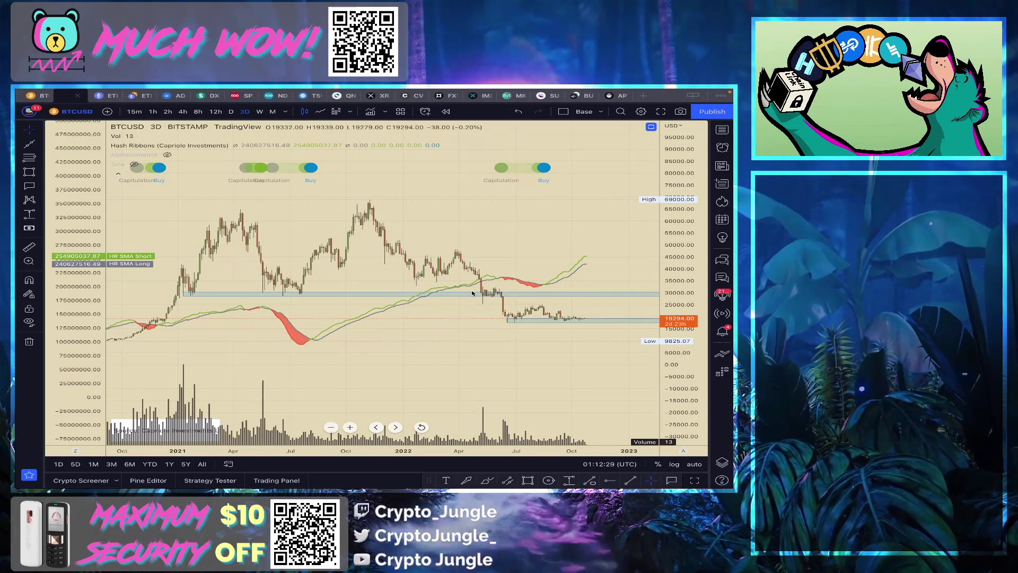
# Step: Bring the 2018–2019 period into view and sketch freehand Brush curves, a crossing line and an arrow above the price
pyautogui.scroll(-5, 450, 309)
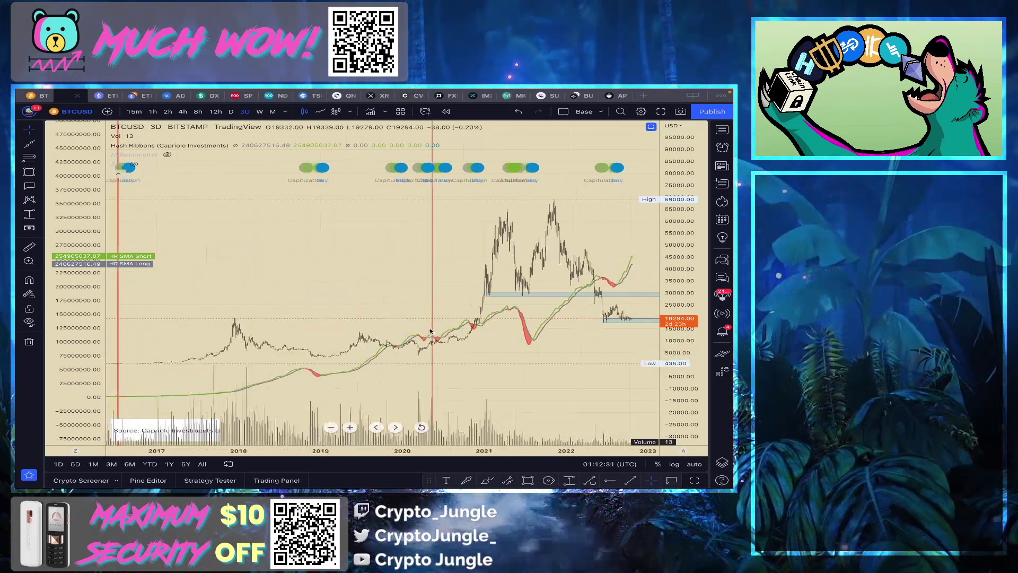
pyautogui.moveTo(385, 302); pyautogui.dragTo(466, 282)
pyautogui.moveTo(686, 392); pyautogui.dragTo(679, 280)
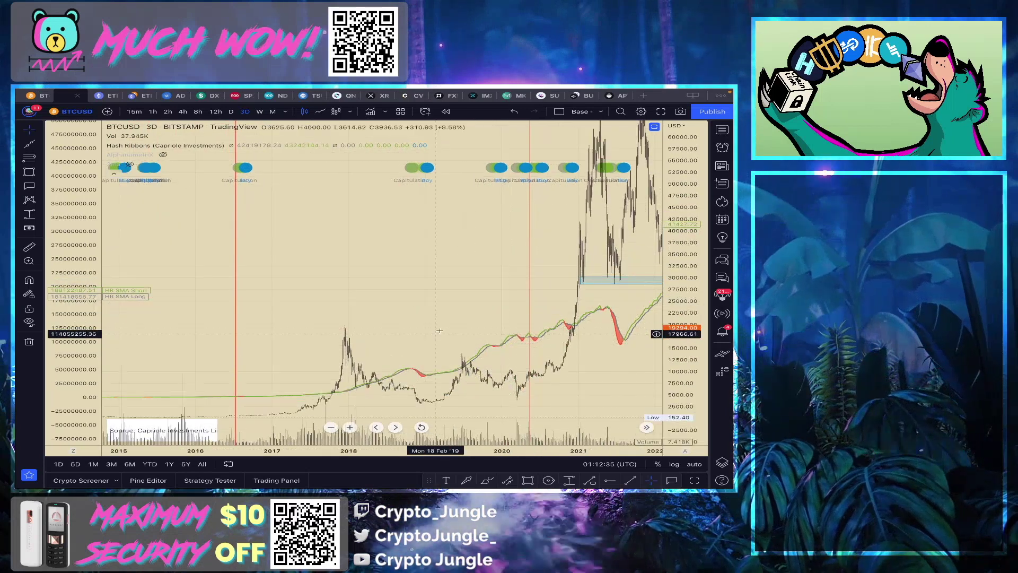
pyautogui.moveTo(451, 319); pyautogui.dragTo(545, 251)
pyautogui.scroll(5, 545, 251)
pyautogui.scroll(3, 334, 283)
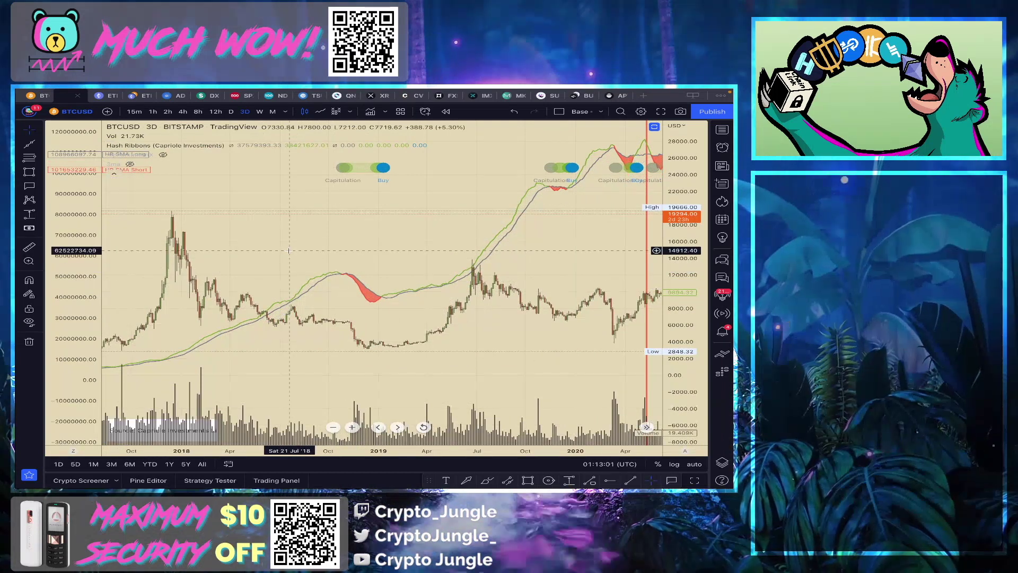
pyautogui.click(487, 480)
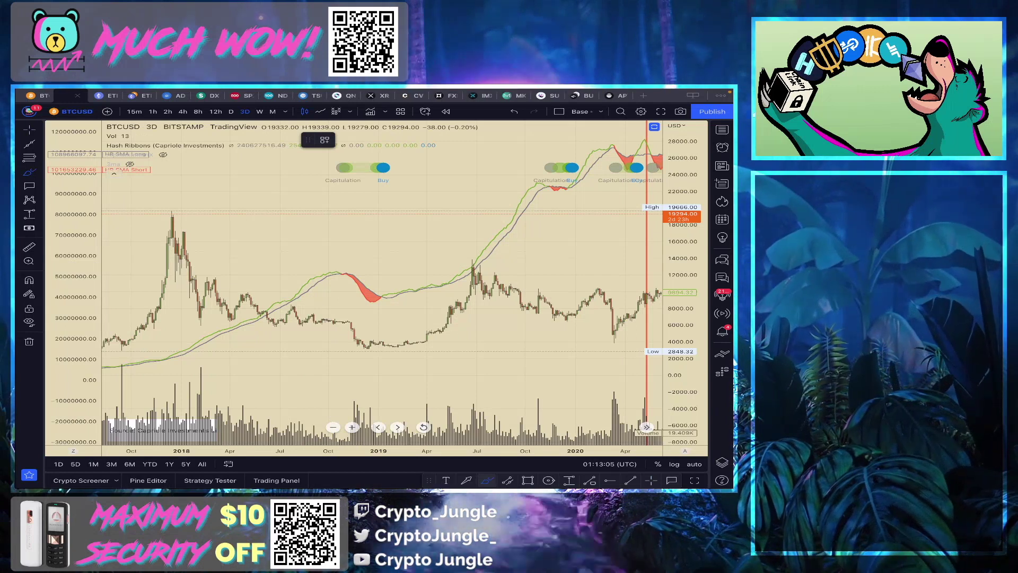
pyautogui.moveTo(207, 226)
pyautogui.mouseDown()
pyautogui.moveTo(239, 254)
pyautogui.moveTo(318, 249)
pyautogui.moveTo(345, 175)
pyautogui.moveTo(404, 165)
pyautogui.moveTo(445, 197)
pyautogui.moveTo(450, 215)
pyautogui.moveTo(449, 186)
pyautogui.moveTo(297, 192)
pyautogui.mouseUp()
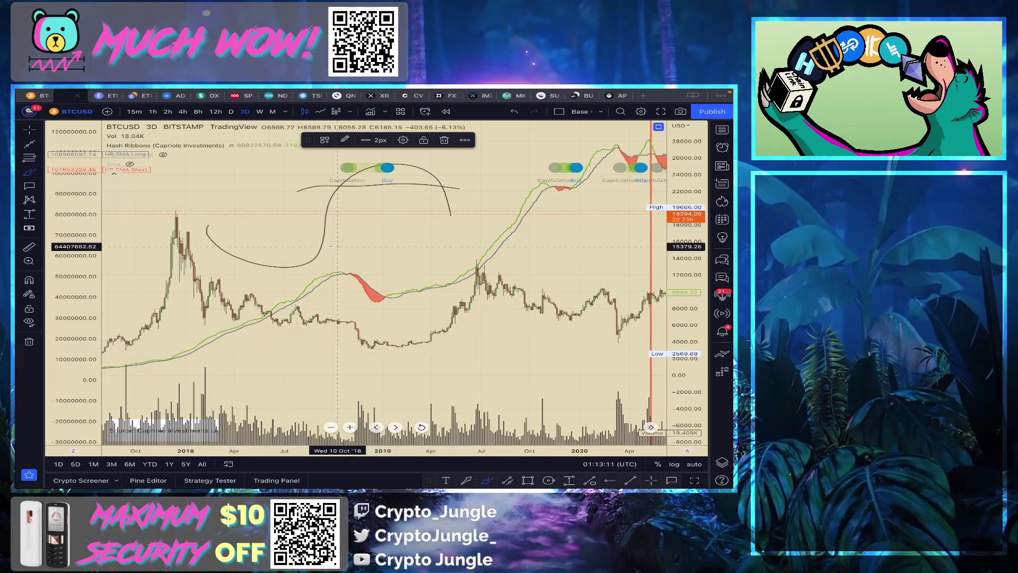
pyautogui.moveTo(332, 247); pyautogui.dragTo(207, 252)
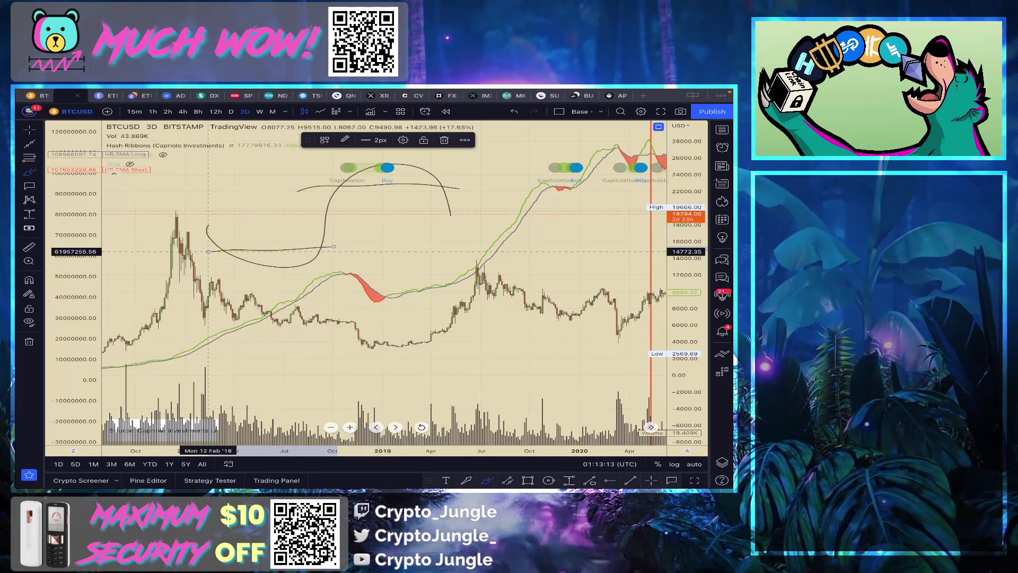
pyautogui.moveTo(443, 186)
pyautogui.mouseDown()
pyautogui.moveTo(458, 223)
pyautogui.moveTo(454, 215)
pyautogui.moveTo(469, 222)
pyautogui.mouseUp()
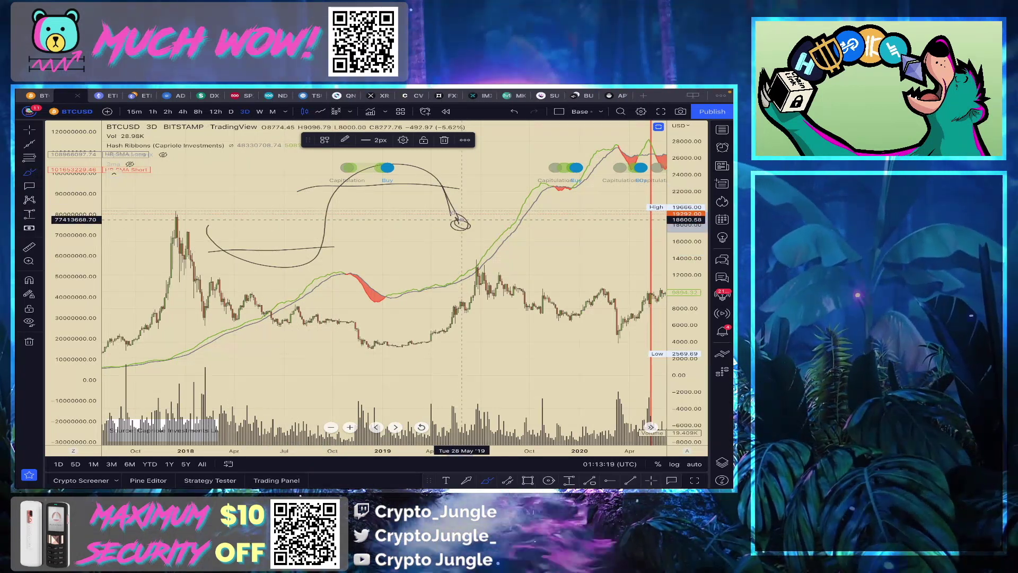
pyautogui.moveTo(392, 170); pyautogui.dragTo(450, 223)
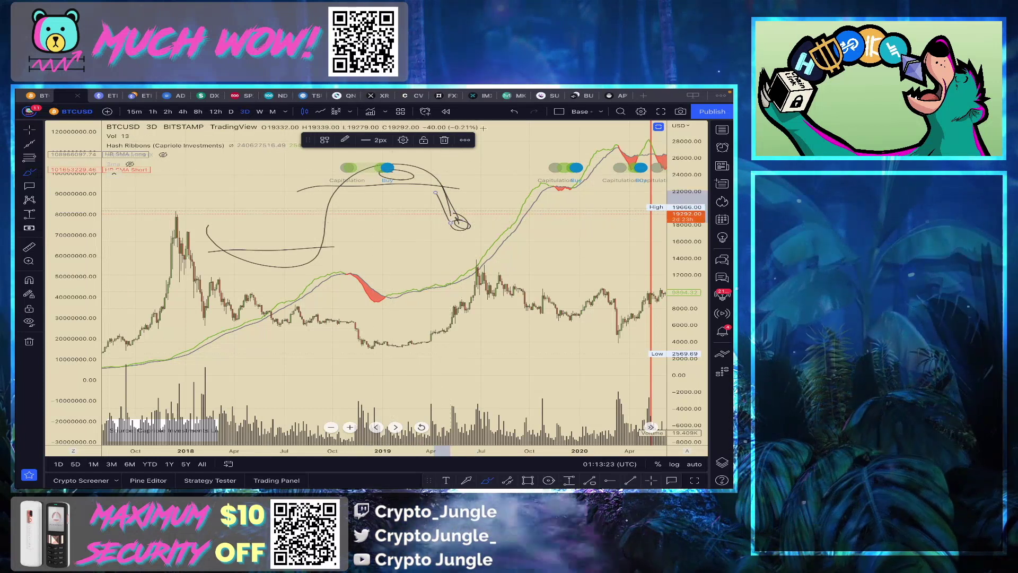
# Step: Undo all the freehand sketches above the 2018–2019 price action
pyautogui.click(516, 112)
pyautogui.click(516, 112)
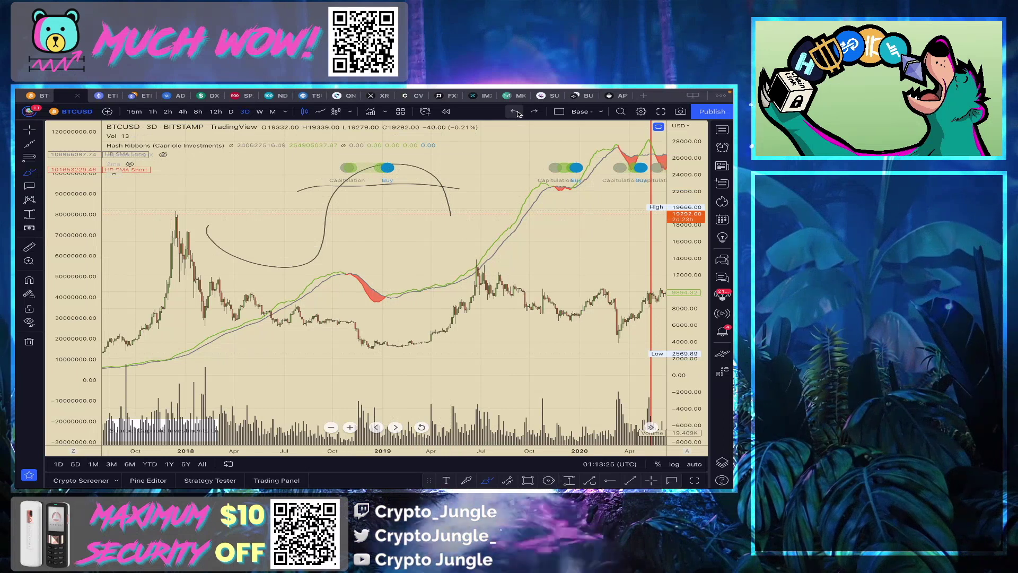
pyautogui.click(516, 112)
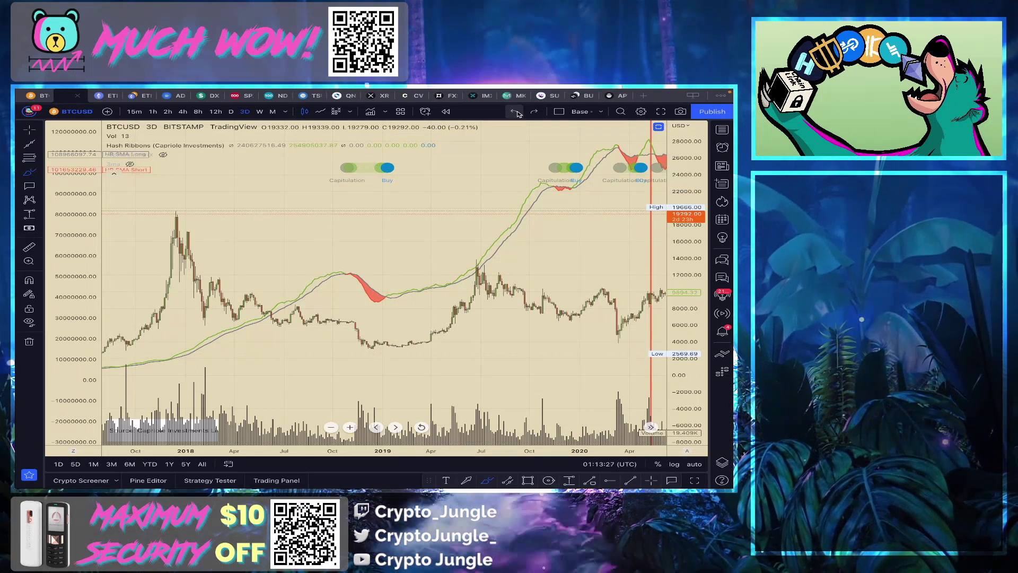
# Step: Annotate the 2018 price decline with freehand strokes, circling the early lows and tracing the range's support and resistance
pyautogui.moveTo(202, 211); pyautogui.dragTo(242, 257)
pyautogui.moveTo(222, 318)
pyautogui.mouseDown()
pyautogui.moveTo(360, 323)
pyautogui.moveTo(333, 348)
pyautogui.mouseUp()
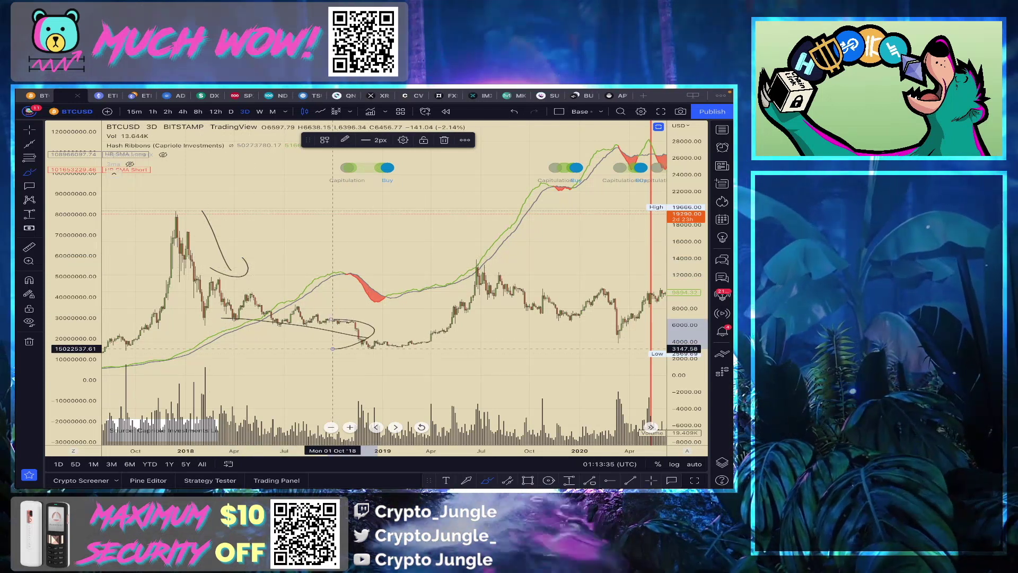
pyautogui.moveTo(248, 311)
pyautogui.mouseDown()
pyautogui.moveTo(246, 319)
pyautogui.moveTo(254, 314)
pyautogui.mouseUp()
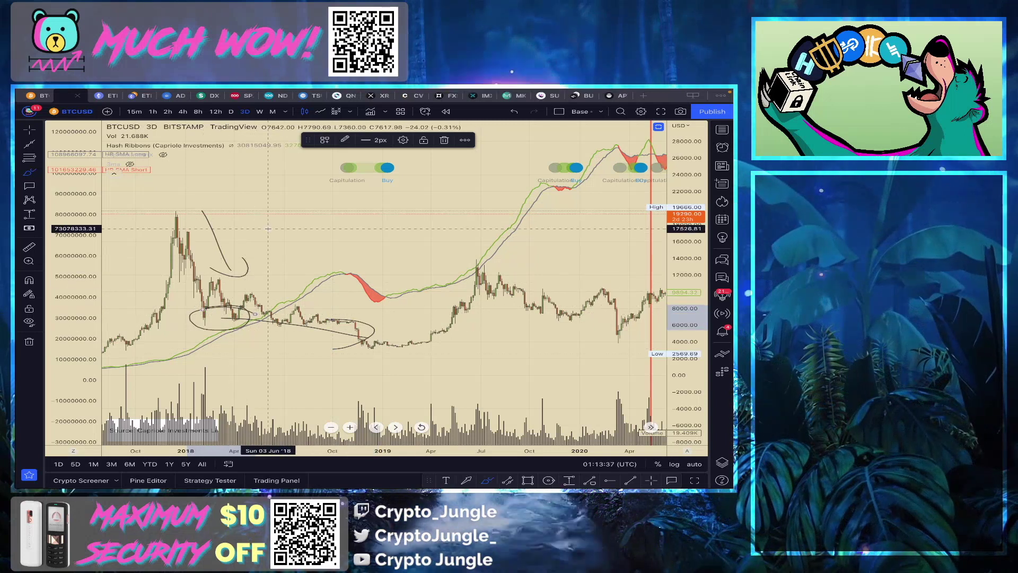
pyautogui.moveTo(204, 314); pyautogui.dragTo(360, 322)
pyautogui.moveTo(205, 285); pyautogui.dragTo(350, 301)
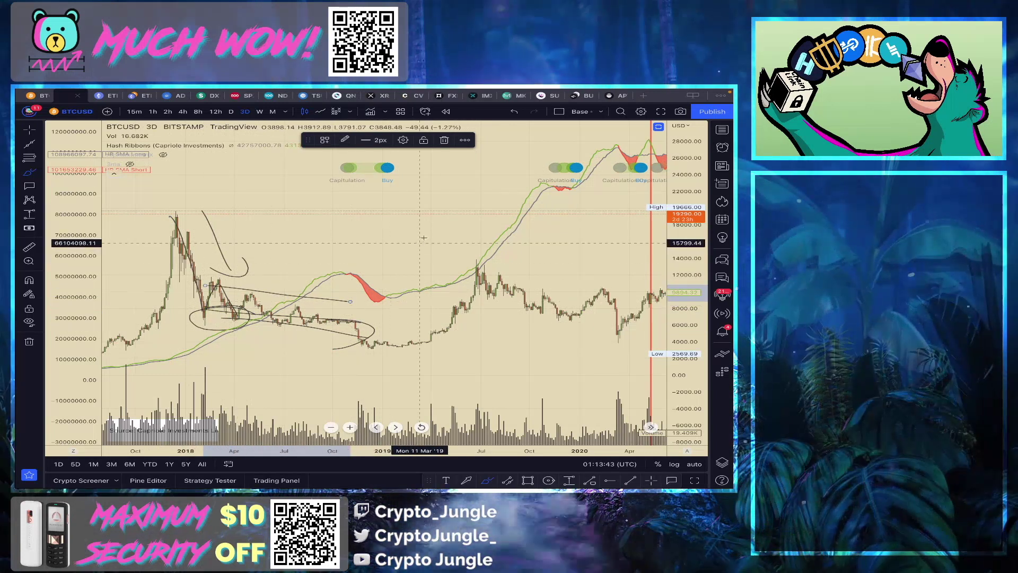
# Step: Undo all the freehand marks on the 2018 decline
pyautogui.click(514, 112)
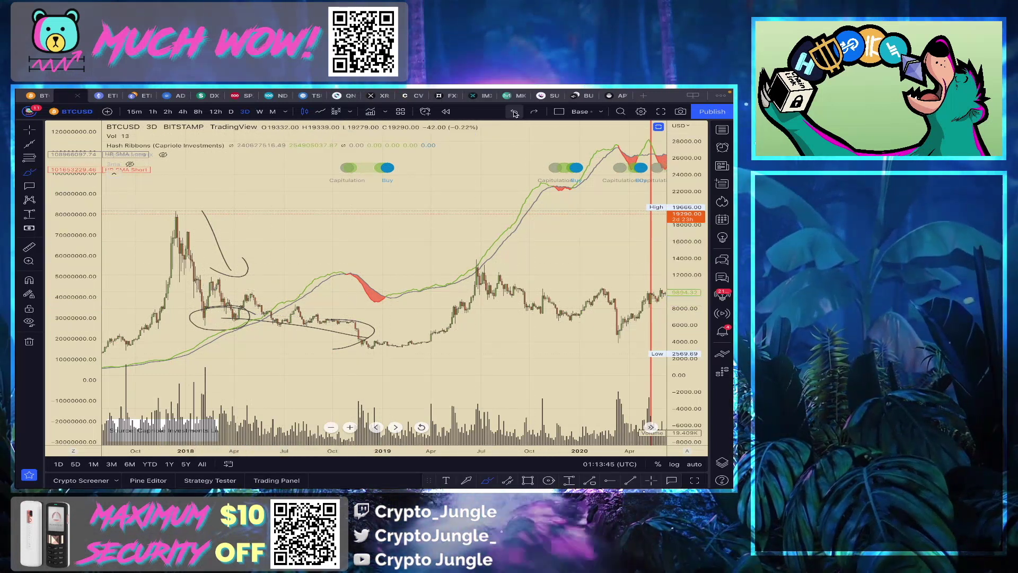
pyautogui.click(514, 112)
pyautogui.click(513, 112)
pyautogui.click(514, 112)
# Step: Mark the 2018 hash ribbon's rise, peak and red zone with an arrow and circles, outline price support, and handwrite "2 weeks" above
pyautogui.moveTo(179, 343)
pyautogui.mouseDown()
pyautogui.moveTo(301, 283)
pyautogui.moveTo(293, 299)
pyautogui.mouseUp()
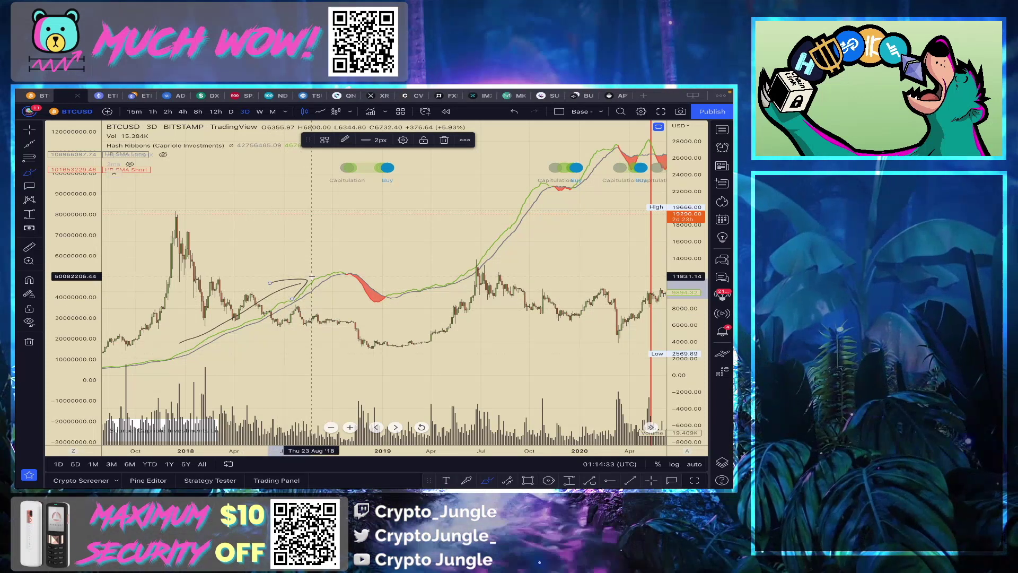
pyautogui.moveTo(338, 268)
pyautogui.mouseDown()
pyautogui.moveTo(351, 268)
pyautogui.moveTo(332, 273)
pyautogui.moveTo(342, 266)
pyautogui.moveTo(390, 306)
pyautogui.moveTo(359, 295)
pyautogui.moveTo(352, 278)
pyautogui.mouseUp()
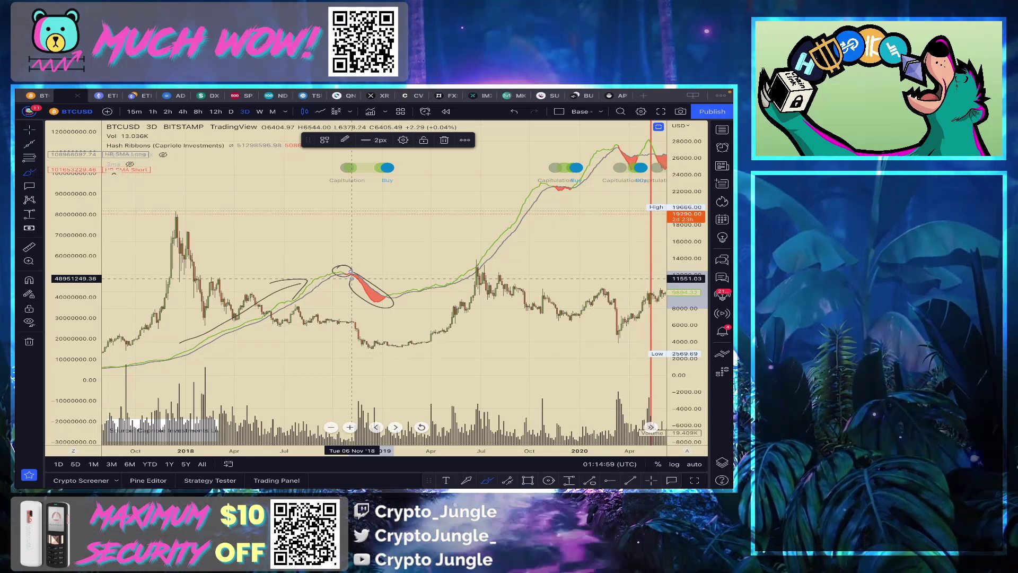
pyautogui.moveTo(165, 320)
pyautogui.mouseDown()
pyautogui.moveTo(357, 328)
pyautogui.moveTo(155, 320)
pyautogui.moveTo(266, 326)
pyautogui.mouseUp()
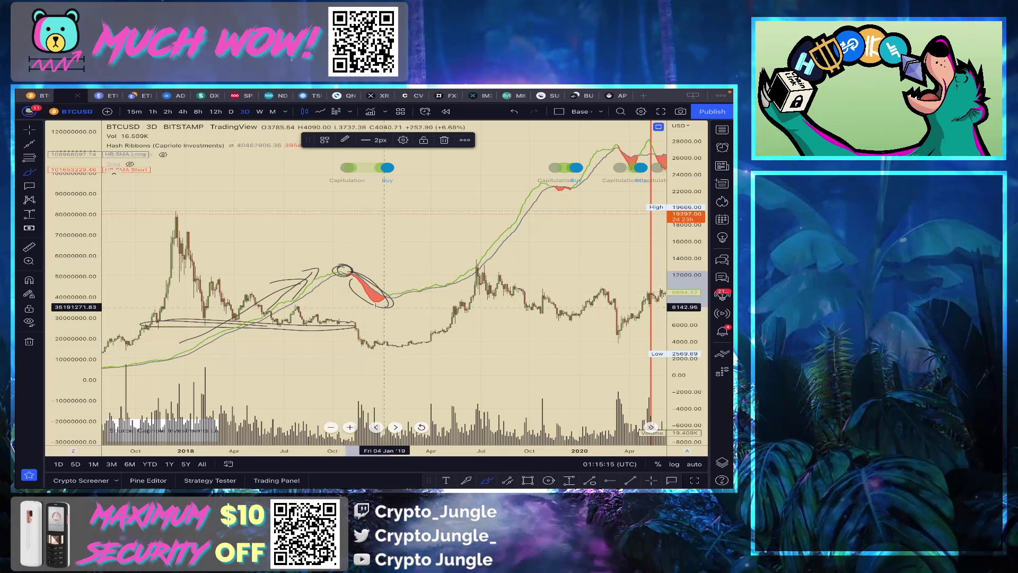
pyautogui.moveTo(344, 248)
pyautogui.mouseDown()
pyautogui.moveTo(367, 252)
pyautogui.moveTo(383, 229)
pyautogui.moveTo(442, 227)
pyautogui.mouseUp()
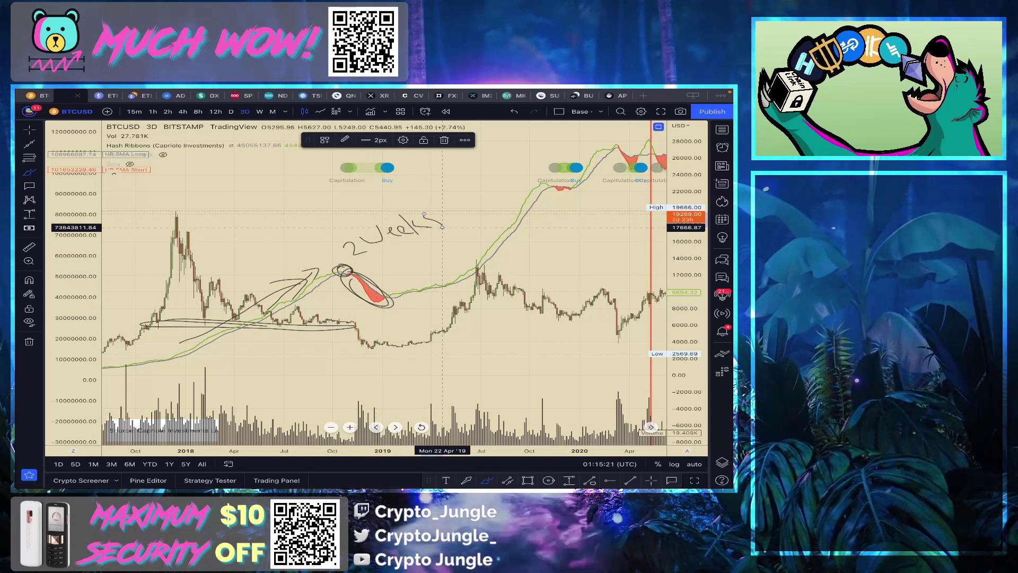
# Step: Circle the late-2018 breakdown area, the early-2019 price bottom and the red ribbon zone, and trace the ribbon's 2019 rise with an arrow
pyautogui.moveTo(352, 316)
pyautogui.mouseDown()
pyautogui.moveTo(355, 325)
pyautogui.moveTo(350, 315)
pyautogui.mouseUp()
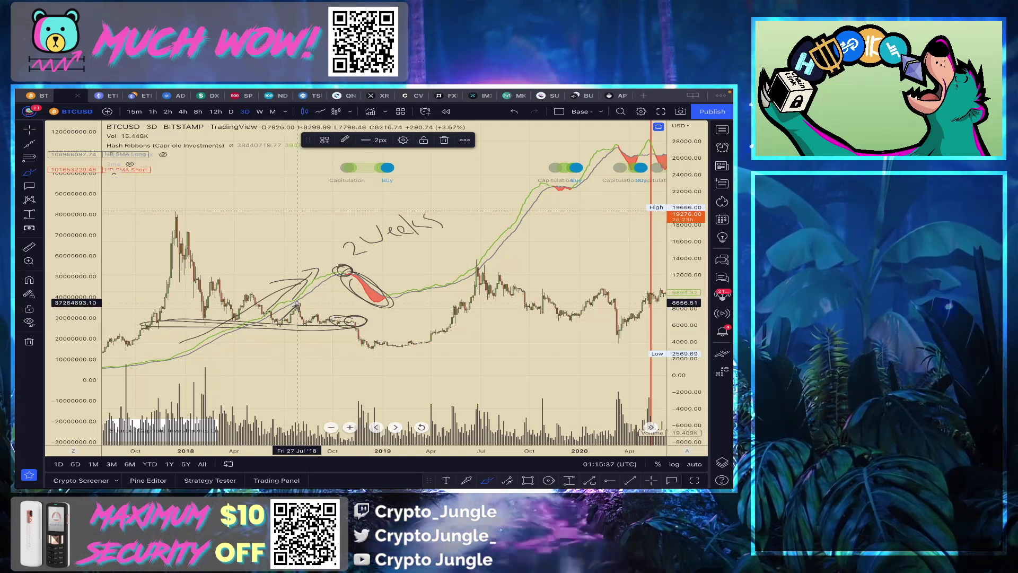
pyautogui.moveTo(357, 338); pyautogui.dragTo(450, 347)
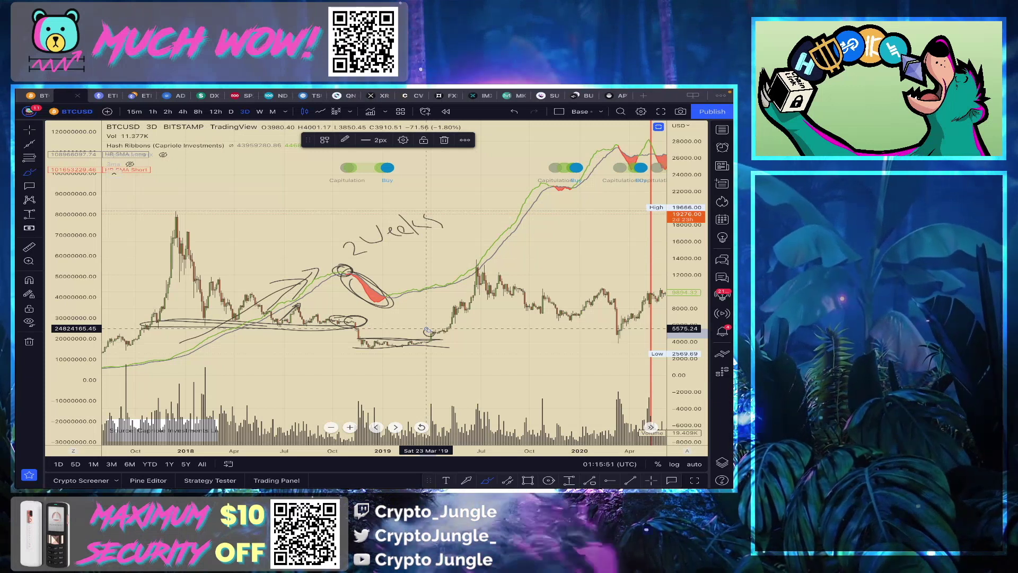
pyautogui.moveTo(267, 318); pyautogui.dragTo(264, 319)
pyautogui.moveTo(361, 336)
pyautogui.mouseDown()
pyautogui.moveTo(444, 337)
pyautogui.moveTo(399, 338)
pyautogui.mouseUp()
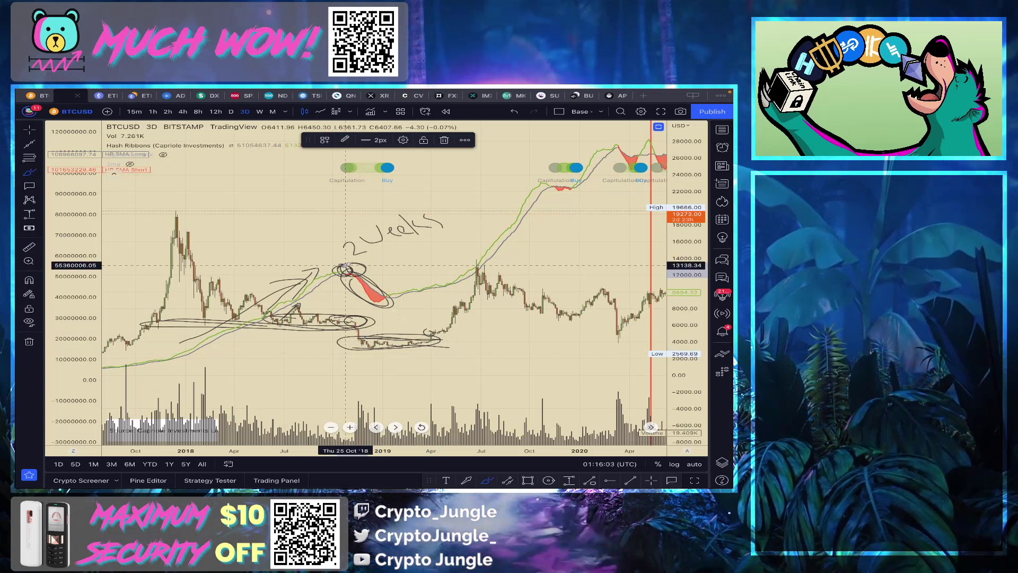
pyautogui.moveTo(345, 268)
pyautogui.mouseDown()
pyautogui.moveTo(398, 294)
pyautogui.moveTo(340, 305)
pyautogui.moveTo(382, 310)
pyautogui.moveTo(350, 273)
pyautogui.mouseUp()
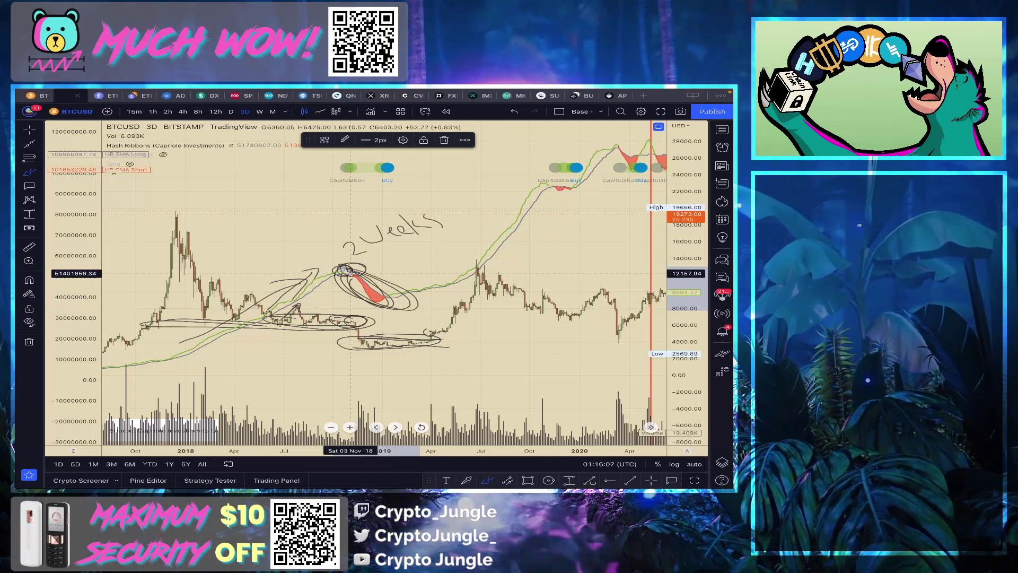
pyautogui.moveTo(350, 273)
pyautogui.mouseDown()
pyautogui.moveTo(393, 289)
pyautogui.moveTo(461, 268)
pyautogui.moveTo(512, 210)
pyautogui.mouseUp()
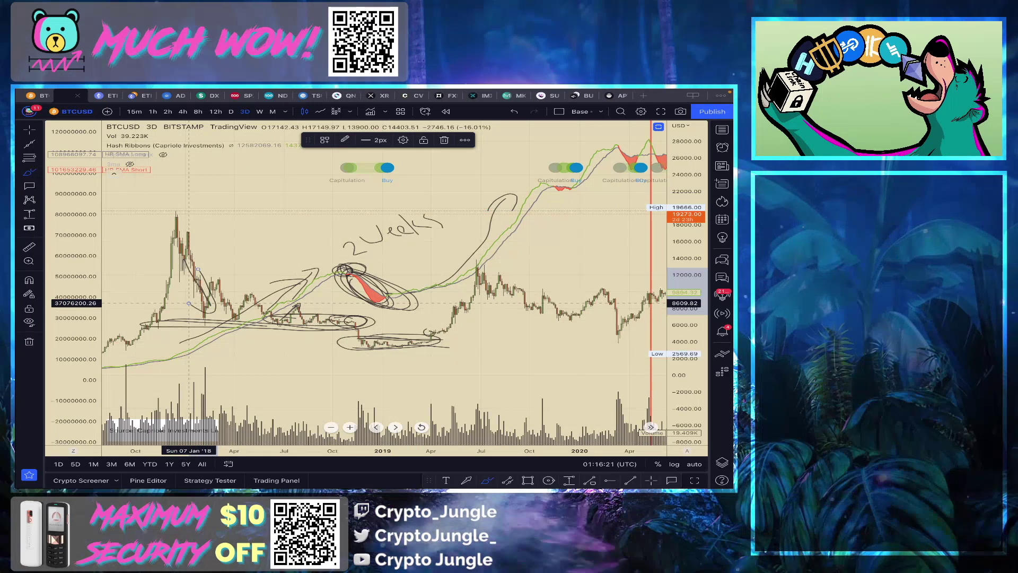
# Step: Undo every freehand annotation, including the "2 weeks" note, until the 2018–2019 chart is clean
pyautogui.click(515, 112)
pyautogui.click(515, 115)
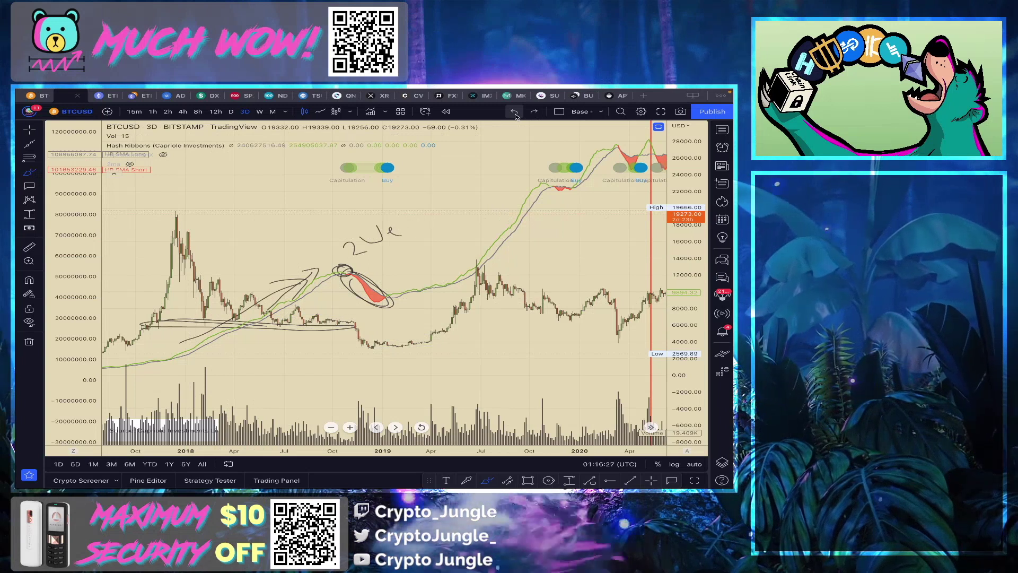
pyautogui.click(514, 113)
pyautogui.click(514, 113)
pyautogui.click(514, 114)
pyautogui.click(515, 113)
pyautogui.click(515, 113)
pyautogui.click(514, 114)
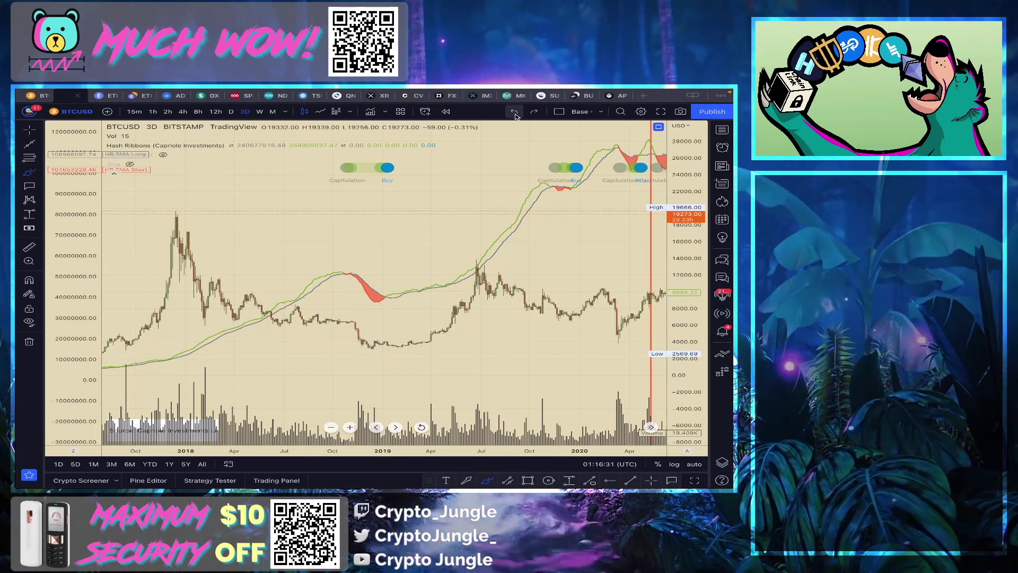
# Step: Try circling the 2018 price range and tracing its November drop with the Brush, and undo both marks
pyautogui.moveTo(217, 313)
pyautogui.mouseDown()
pyautogui.moveTo(380, 323)
pyautogui.moveTo(205, 317)
pyautogui.moveTo(217, 313)
pyautogui.mouseUp()
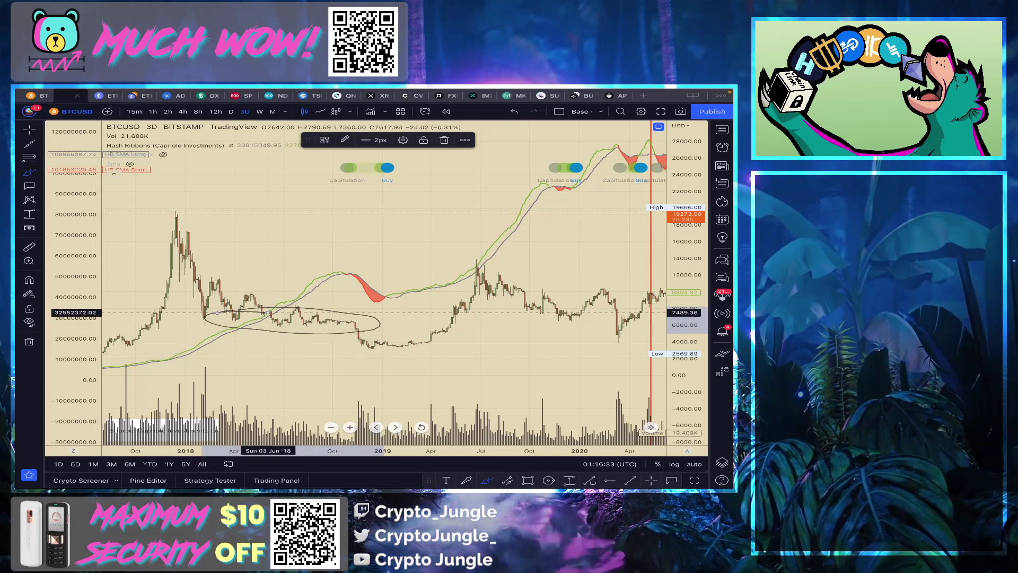
pyautogui.moveTo(352, 324); pyautogui.dragTo(367, 347)
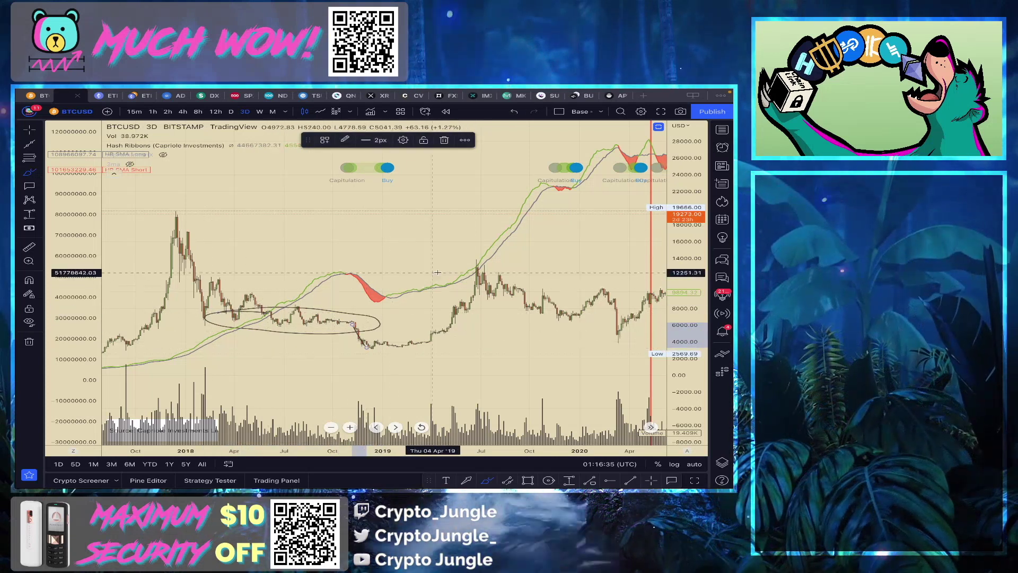
pyautogui.click(517, 113)
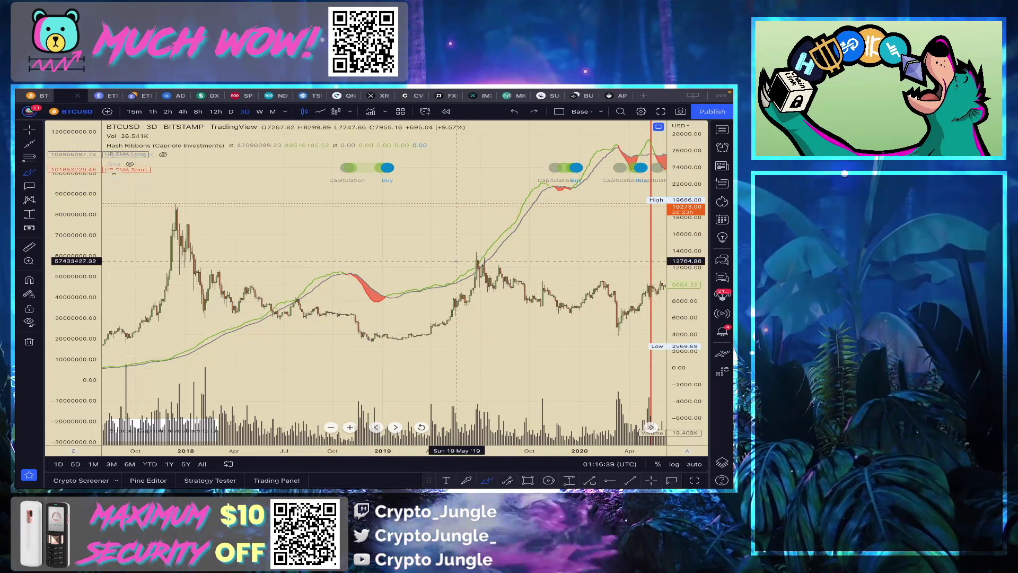
# Step: On the 2021–2022 section, circle the mid-2022 red ribbon zone and draw an arrow from the November 2021 high down to the 2022 range
pyautogui.click(651, 480)
pyautogui.scroll(4, 572, 376)
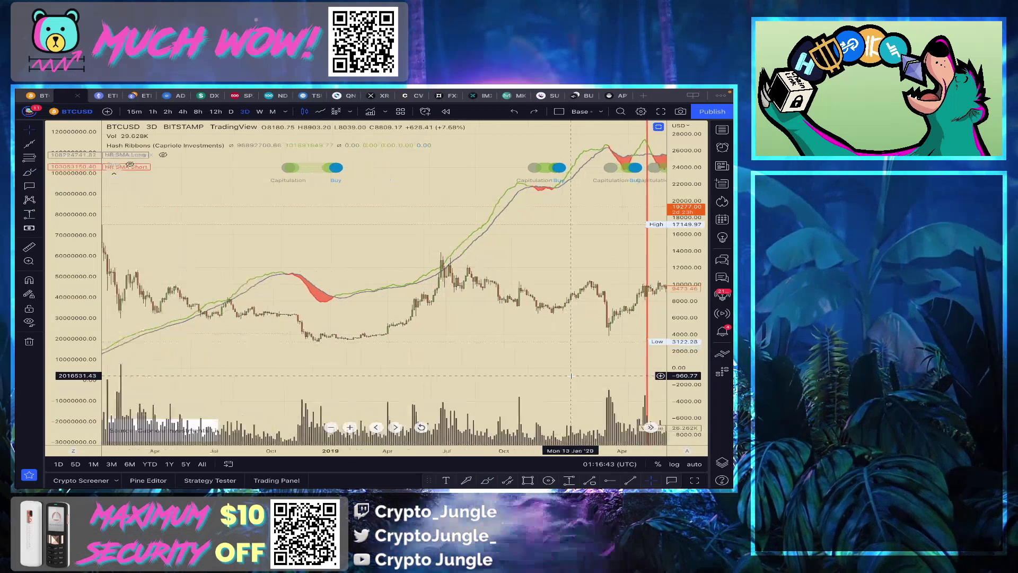
pyautogui.moveTo(570, 365); pyautogui.dragTo(345, 364)
pyautogui.moveTo(515, 325); pyautogui.dragTo(400, 325)
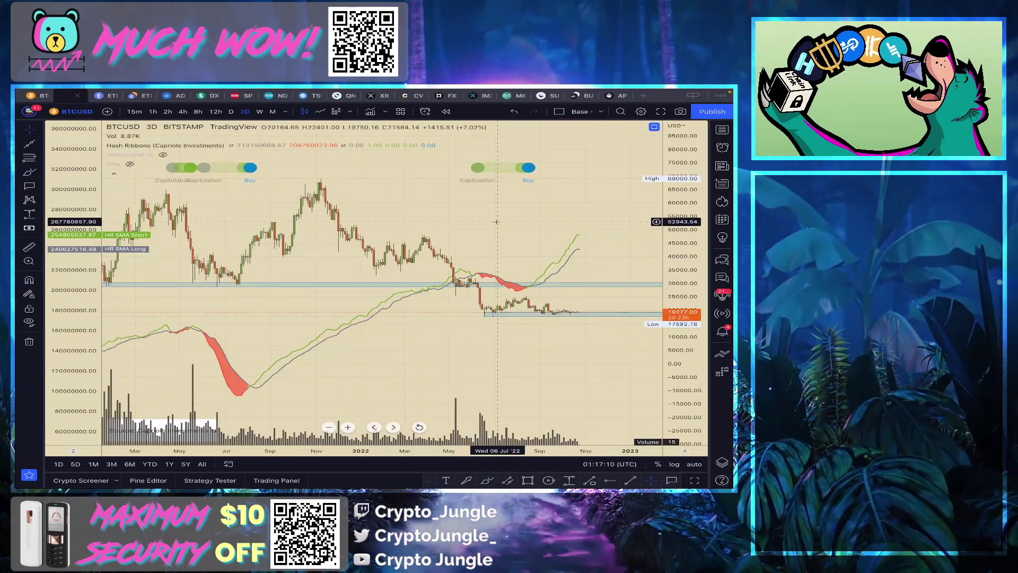
pyautogui.click(487, 480)
pyautogui.moveTo(476, 265)
pyautogui.mouseDown()
pyautogui.moveTo(518, 281)
pyautogui.moveTo(483, 281)
pyautogui.moveTo(492, 271)
pyautogui.mouseUp()
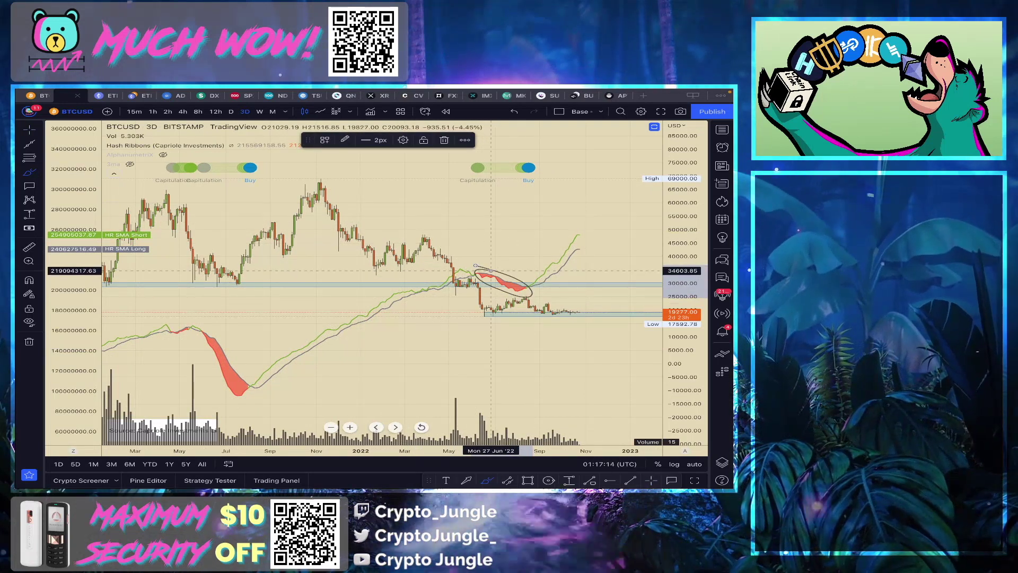
pyautogui.moveTo(285, 179)
pyautogui.mouseDown()
pyautogui.moveTo(475, 308)
pyautogui.moveTo(436, 302)
pyautogui.moveTo(579, 312)
pyautogui.mouseUp()
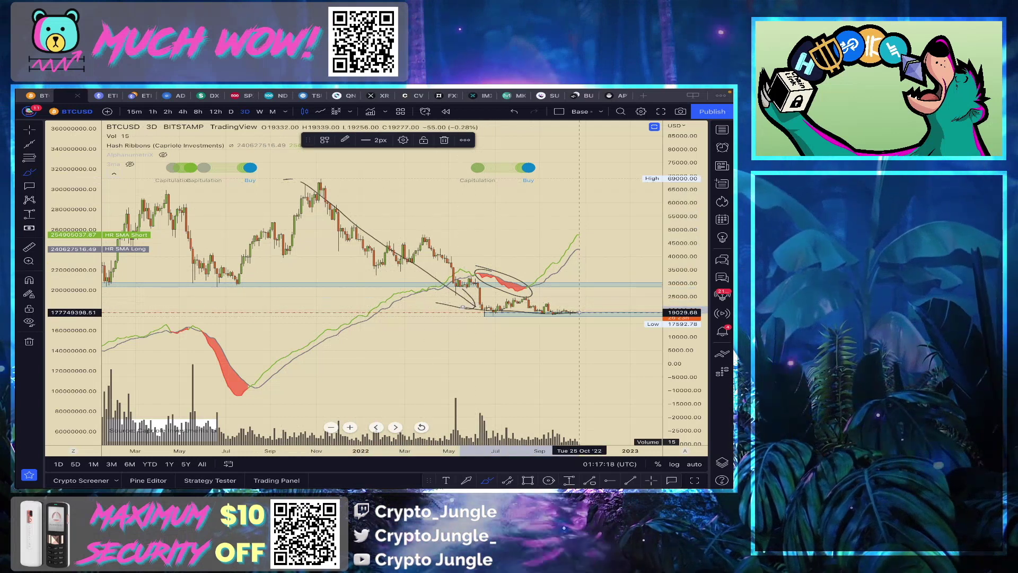